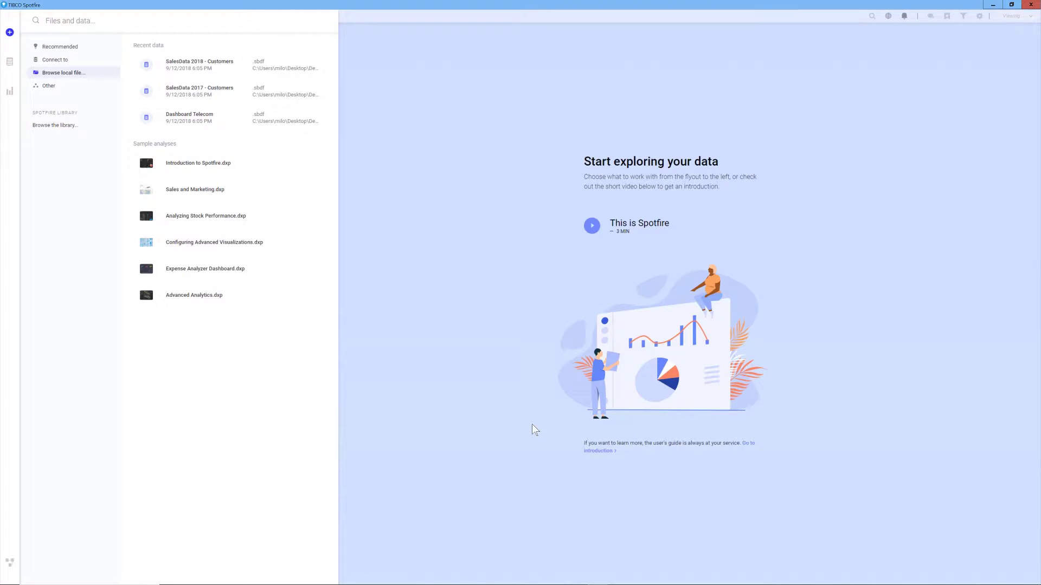
# Open the SalesData 2018, SalesData 2017 and Dashboard Telecom .sbdf files from the Desktop
pyautogui.click(106, 77)
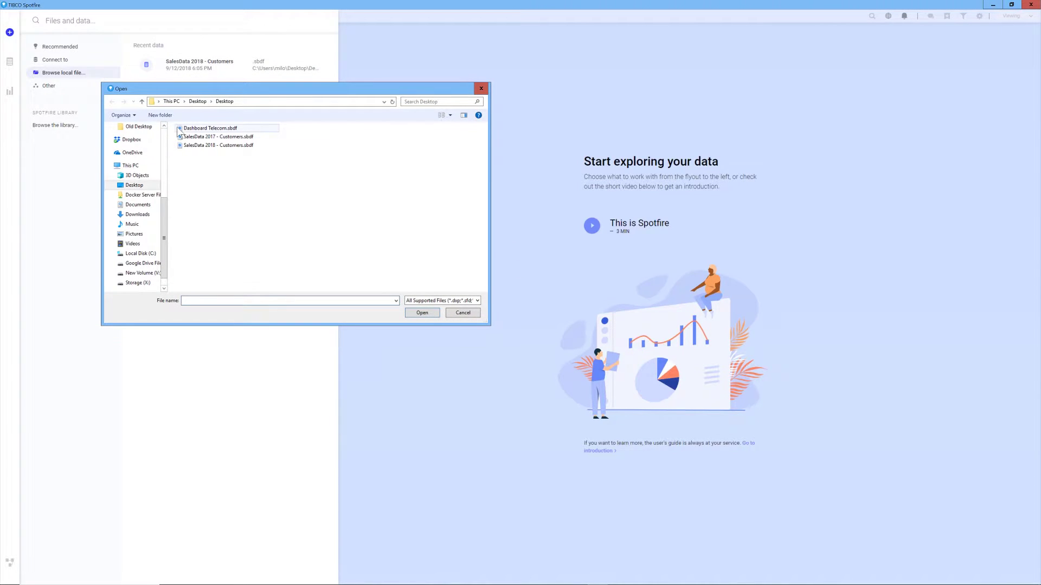
pyautogui.moveTo(275, 126); pyautogui.dragTo(184, 152)
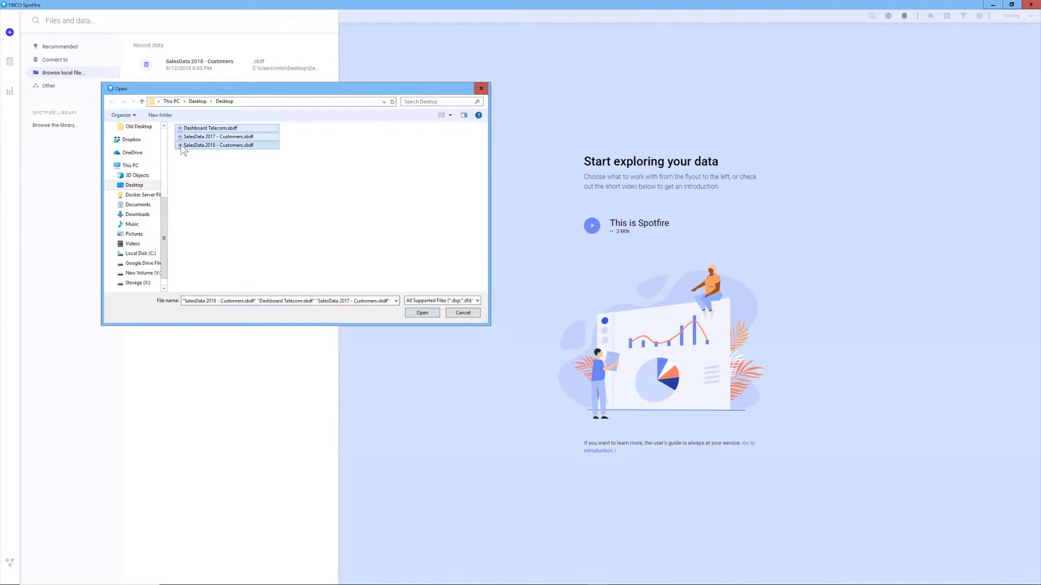
pyautogui.click(406, 313)
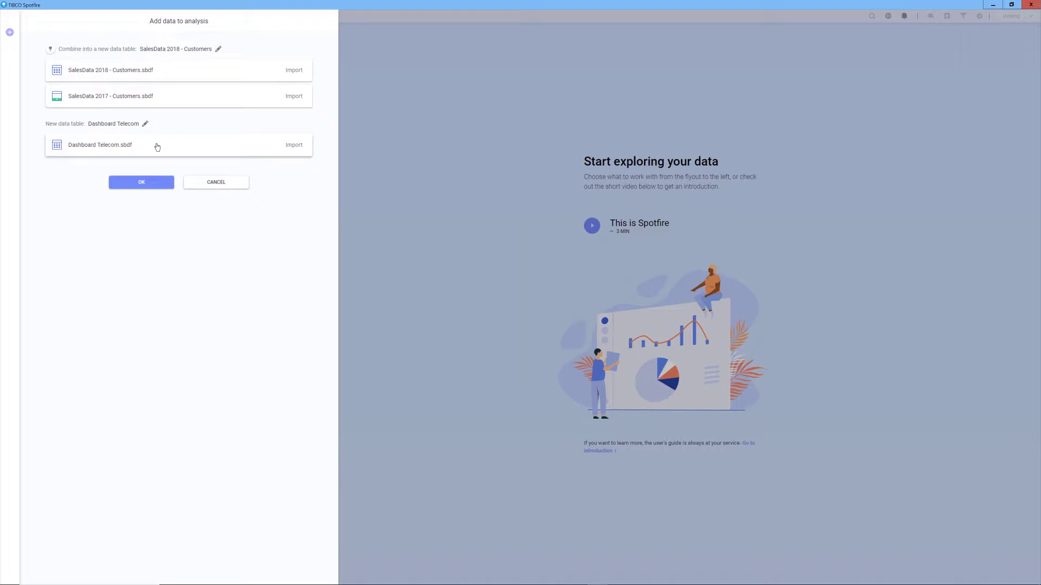
# Load the data, search 'promotions' and add the Promotions vs. Variance from Territory scatter plot
pyautogui.click(154, 184)
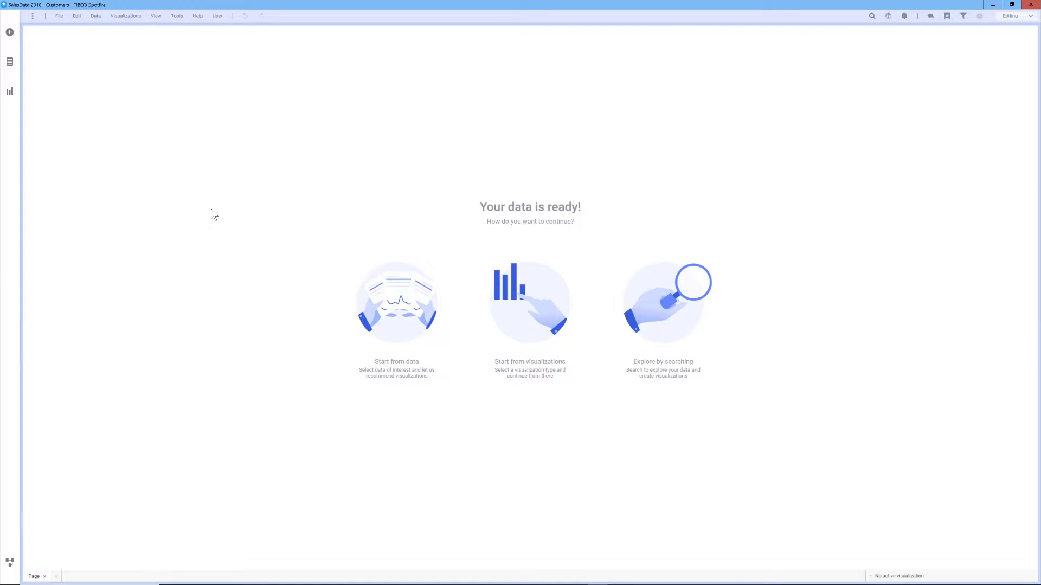
pyautogui.click(631, 314)
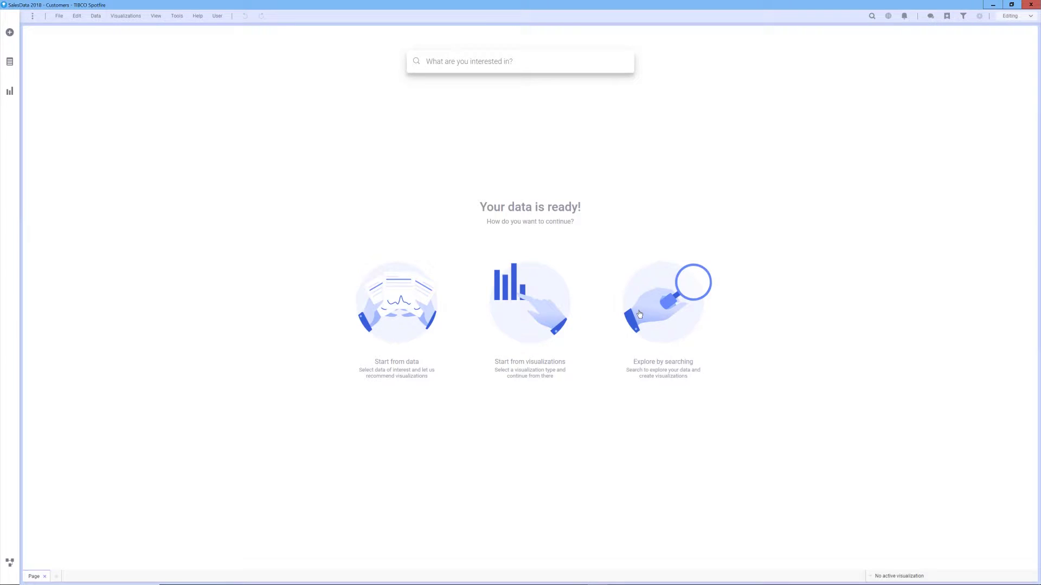
pyautogui.write('promotions')
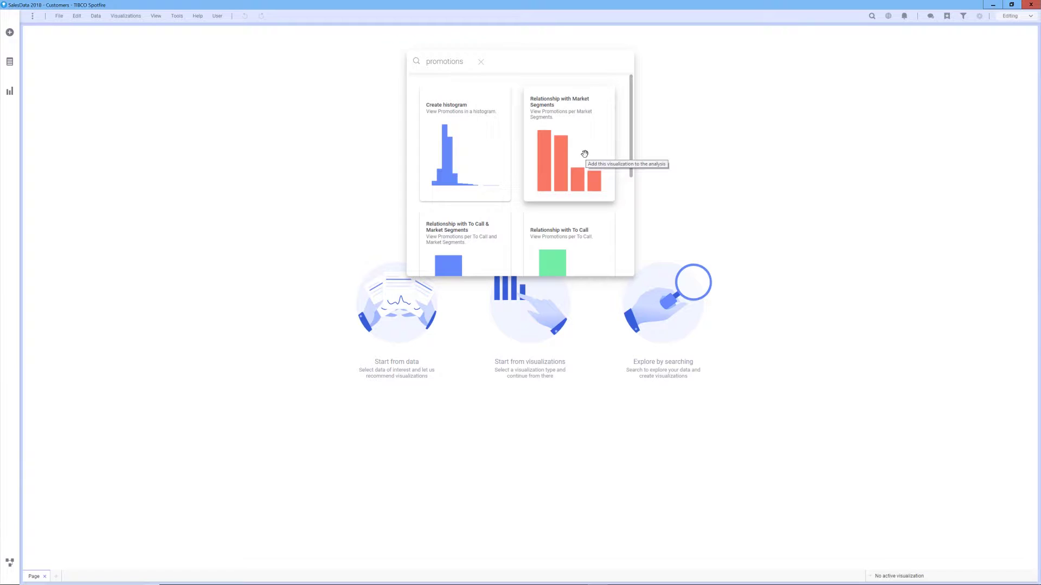
pyautogui.scroll(-2, 584, 154)
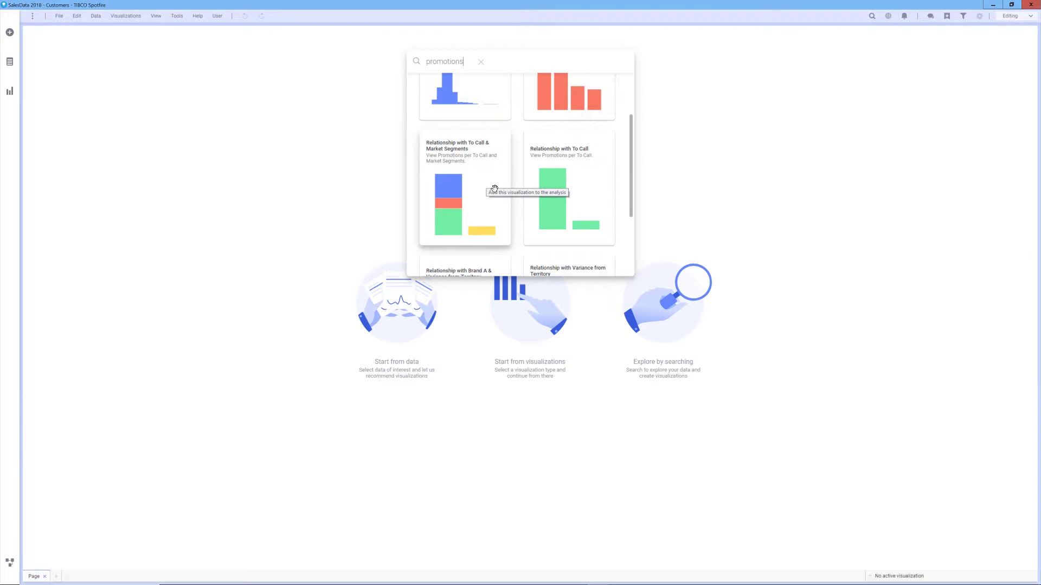
pyautogui.scroll(-2, 485, 183)
pyautogui.click(571, 212)
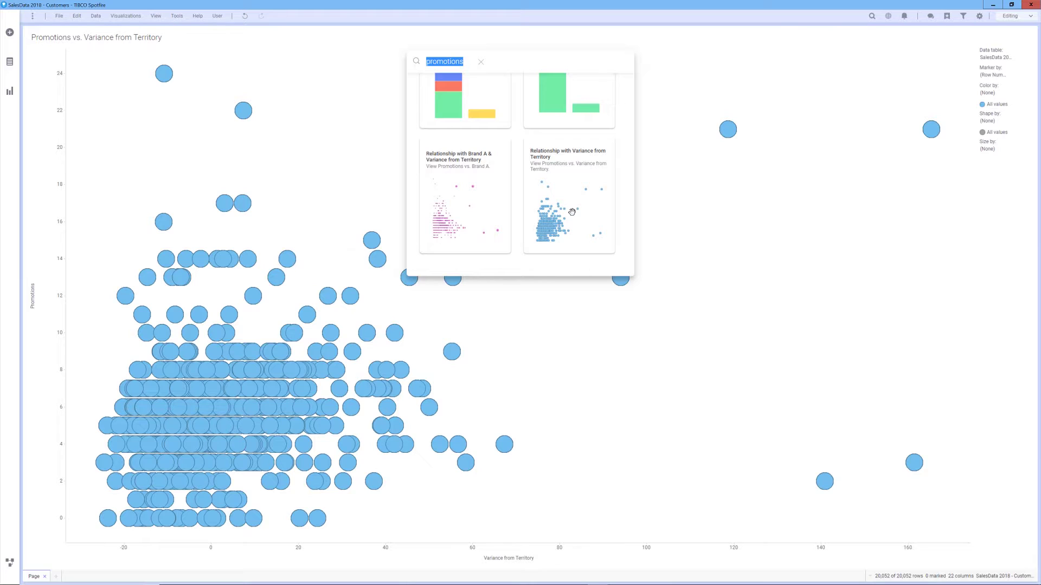
# Search Brand A share by area and grocery and add the Store Type, Area treemap
pyautogui.write('share by area and grocery')
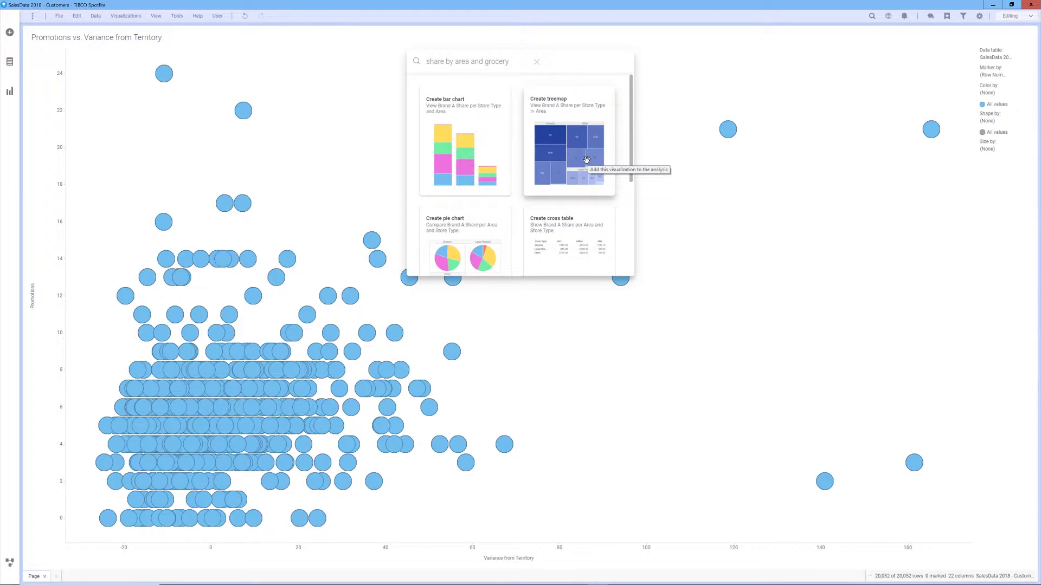
pyautogui.click(587, 160)
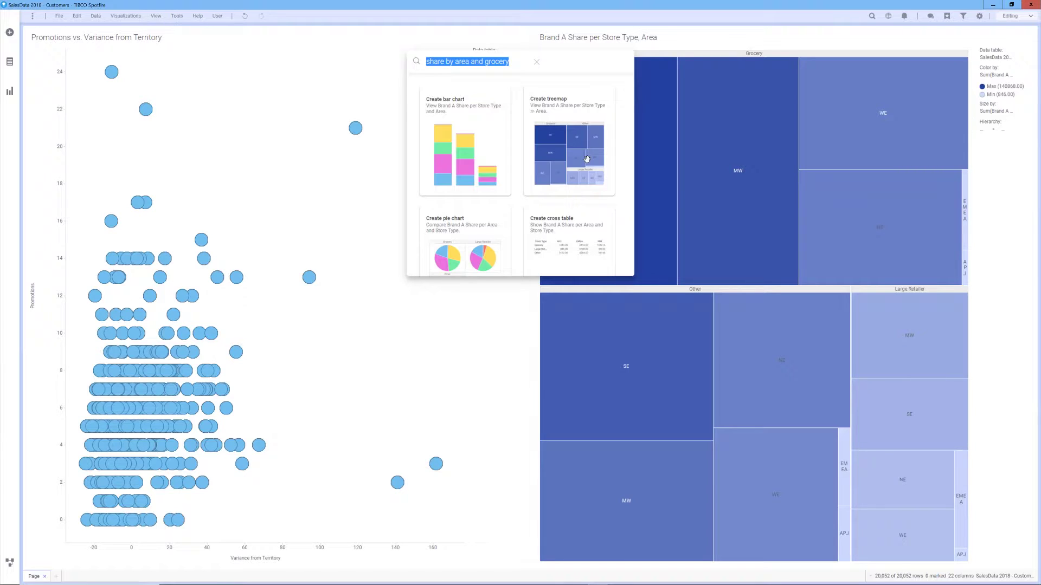
pyautogui.write('retail')
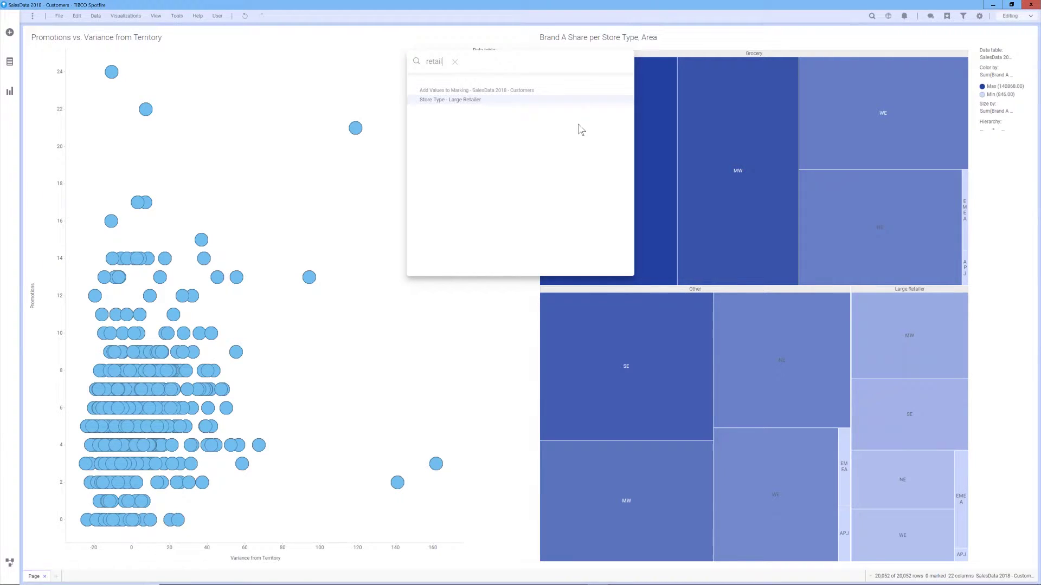
# Mark the Store Type - Large Retailer result, highlighting its 2,790 rows in both charts
pyautogui.click(468, 101)
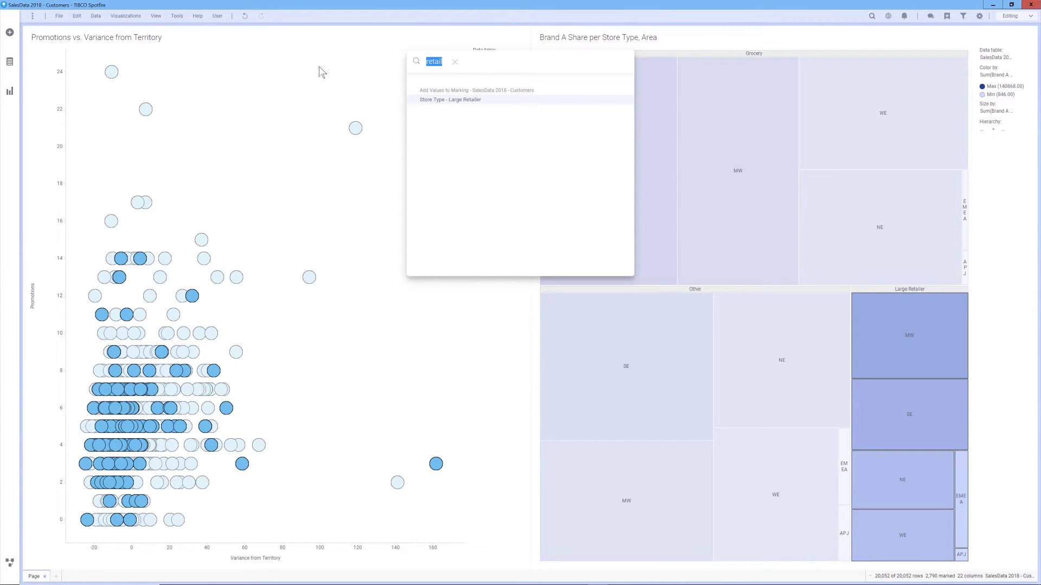
# Select Promotions, Area and Store Type for chart suggestions, then show the data canvas
pyautogui.click(10, 63)
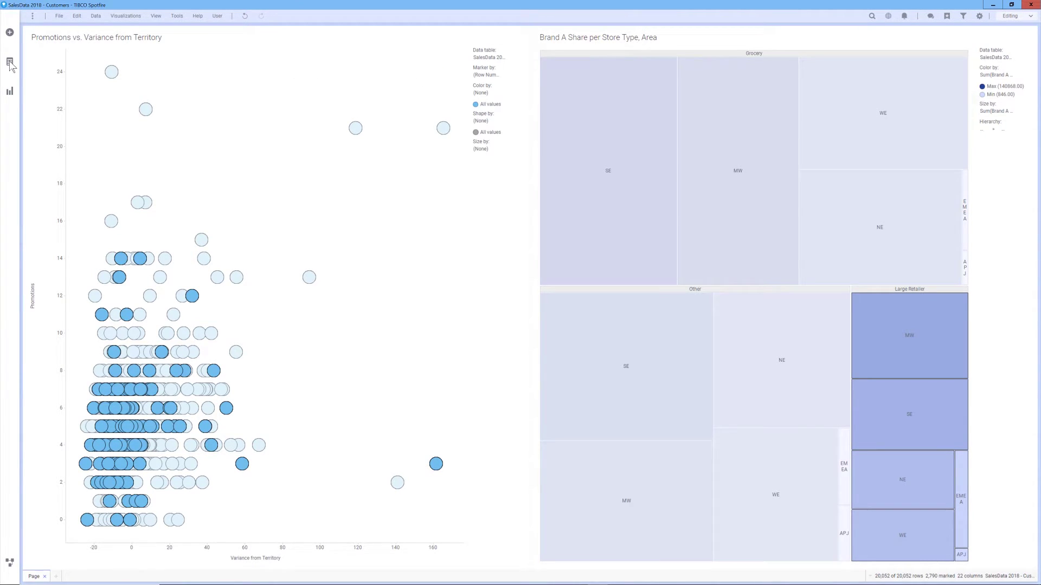
pyautogui.click(10, 63)
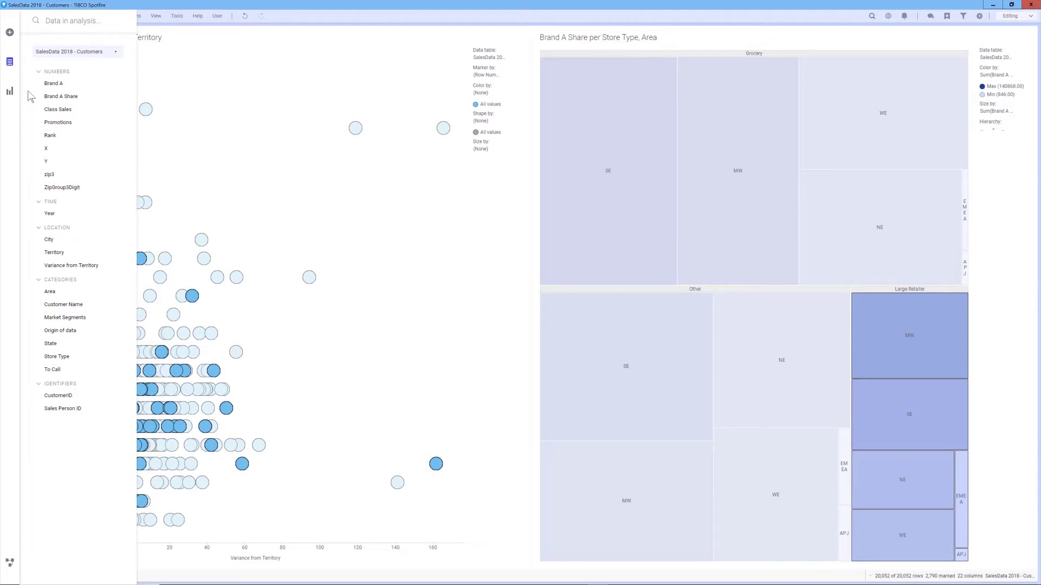
pyautogui.click(58, 122)
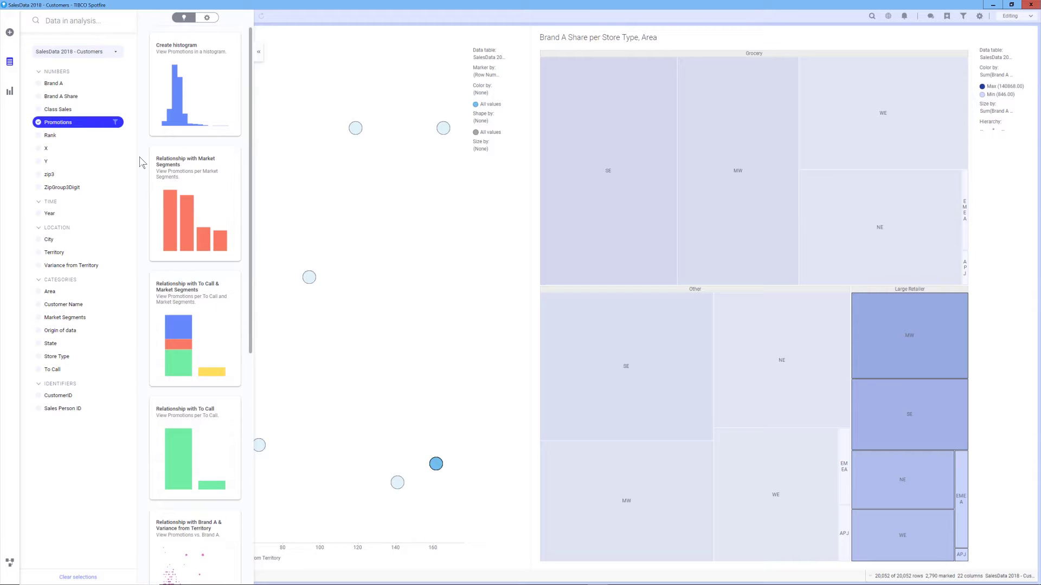
pyautogui.click(207, 18)
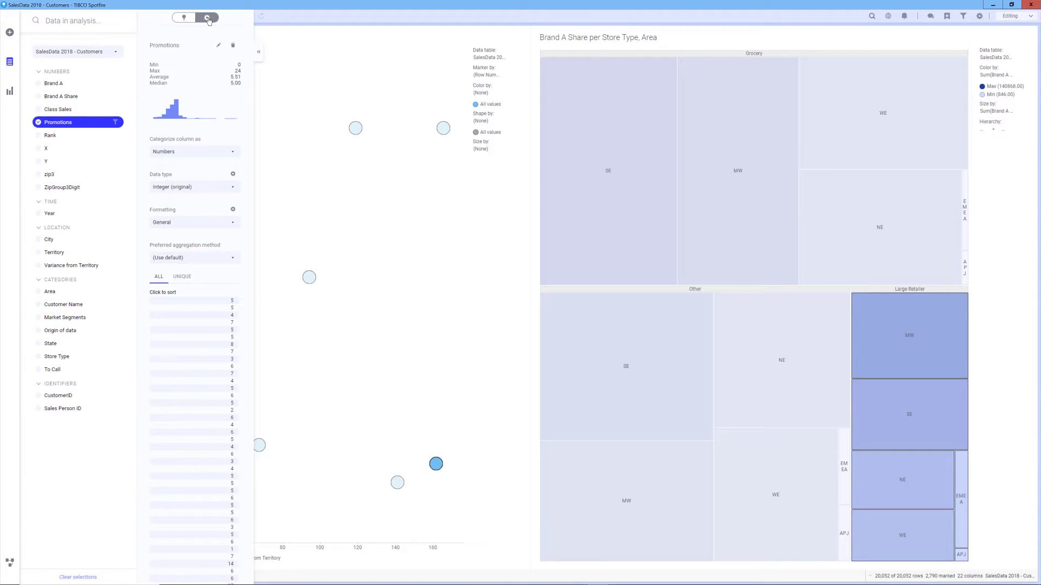
pyautogui.click(184, 18)
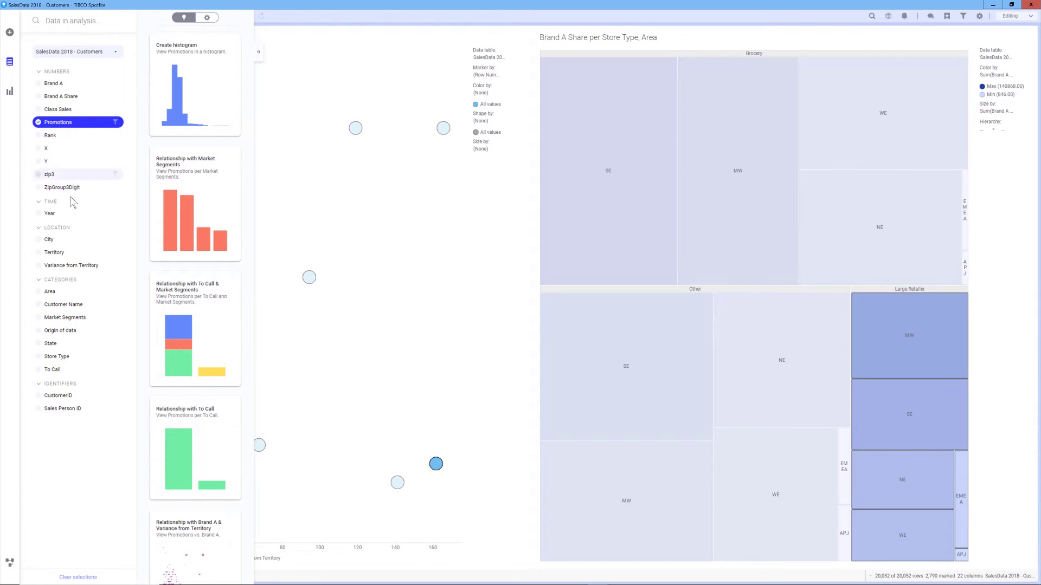
pyautogui.click(39, 292)
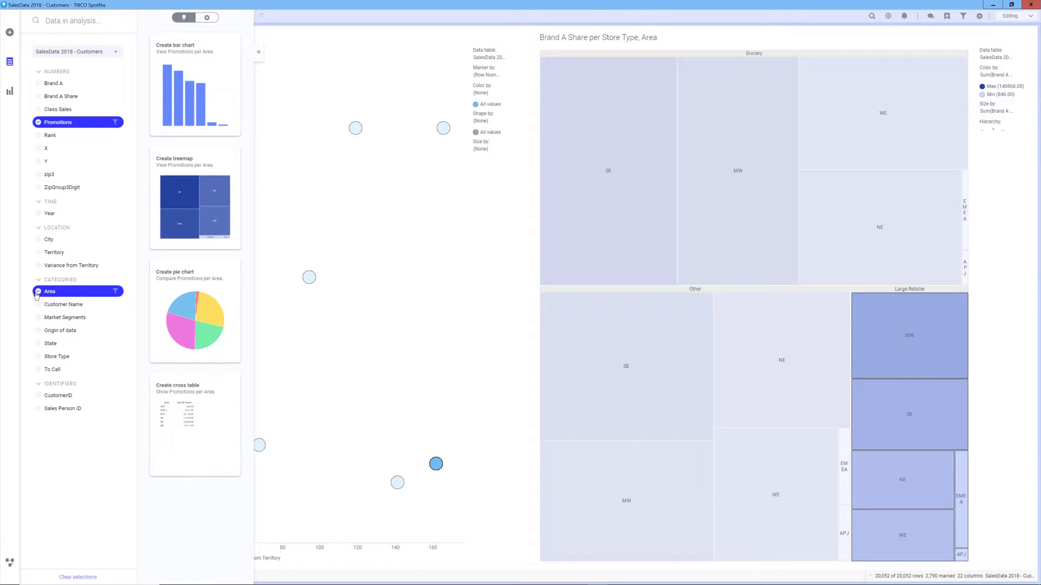
pyautogui.click(38, 357)
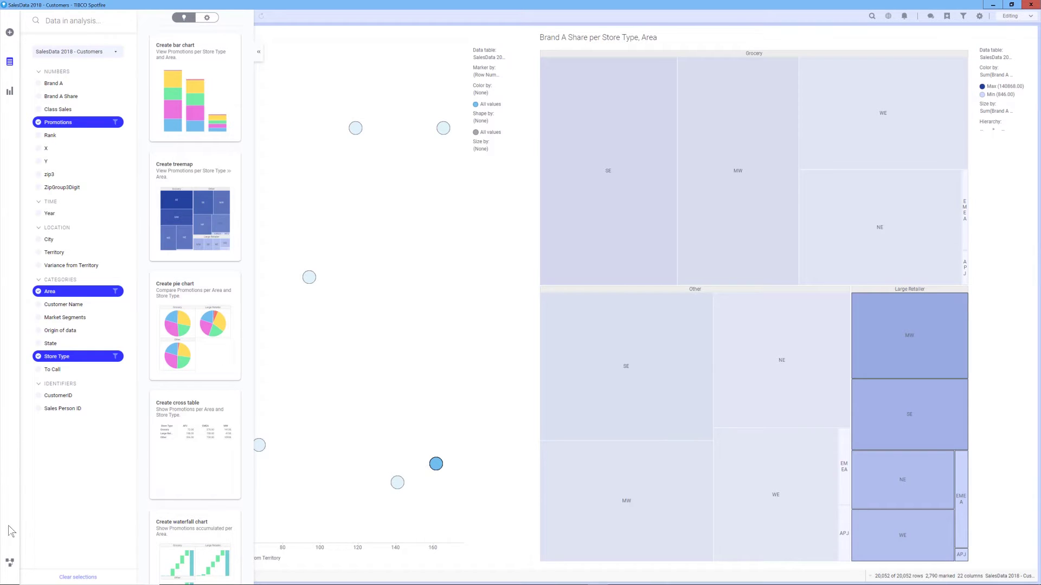
pyautogui.click(9, 564)
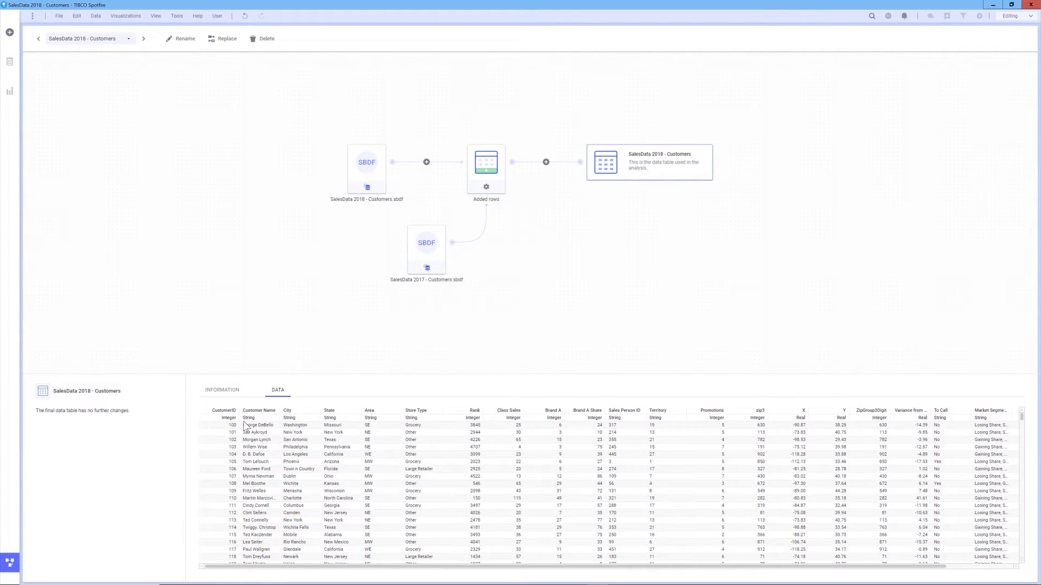
# Open the Added rows settings showing all 21 of 21 columns matched
pyautogui.moveTo(423, 249)
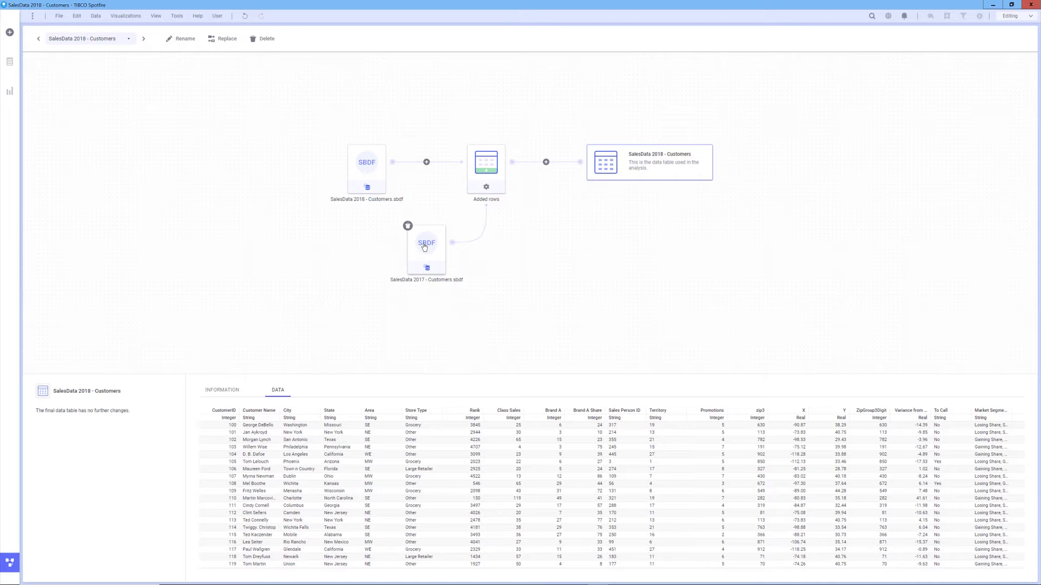
pyautogui.click(487, 188)
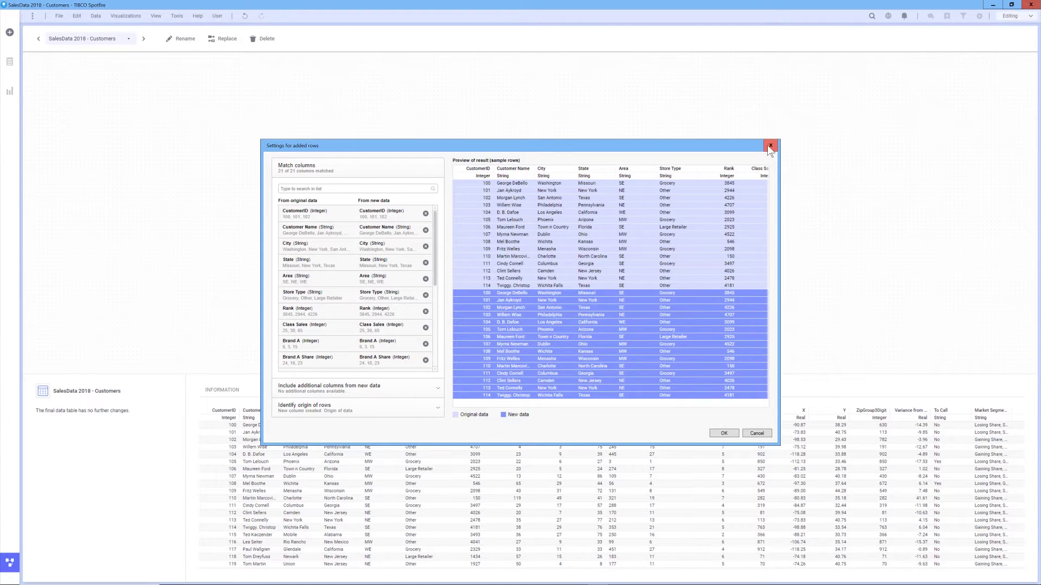
# Close the added-rows settings and view insert options for the link and combined data
pyautogui.click(767, 146)
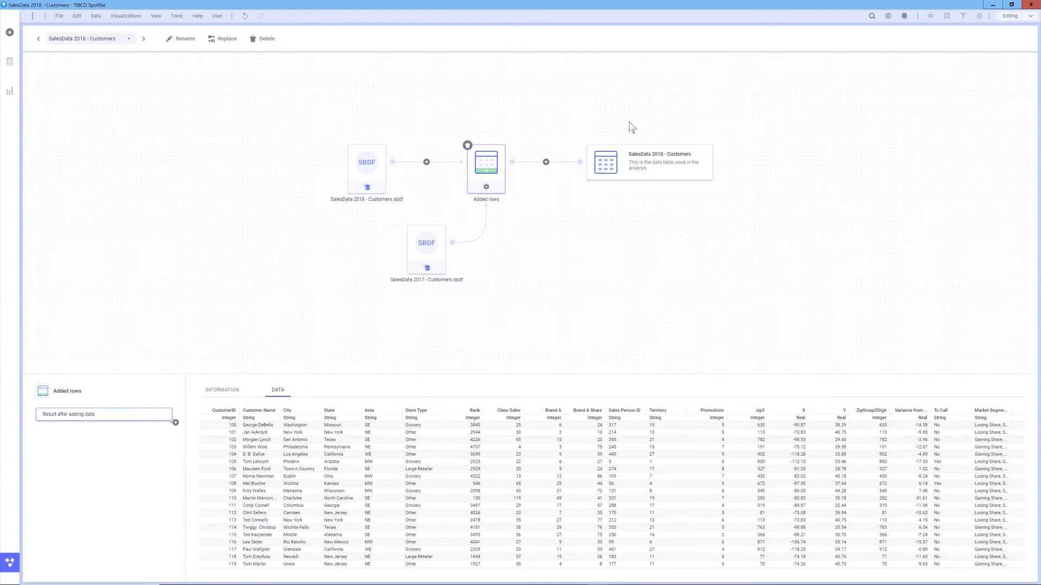
pyautogui.click(546, 164)
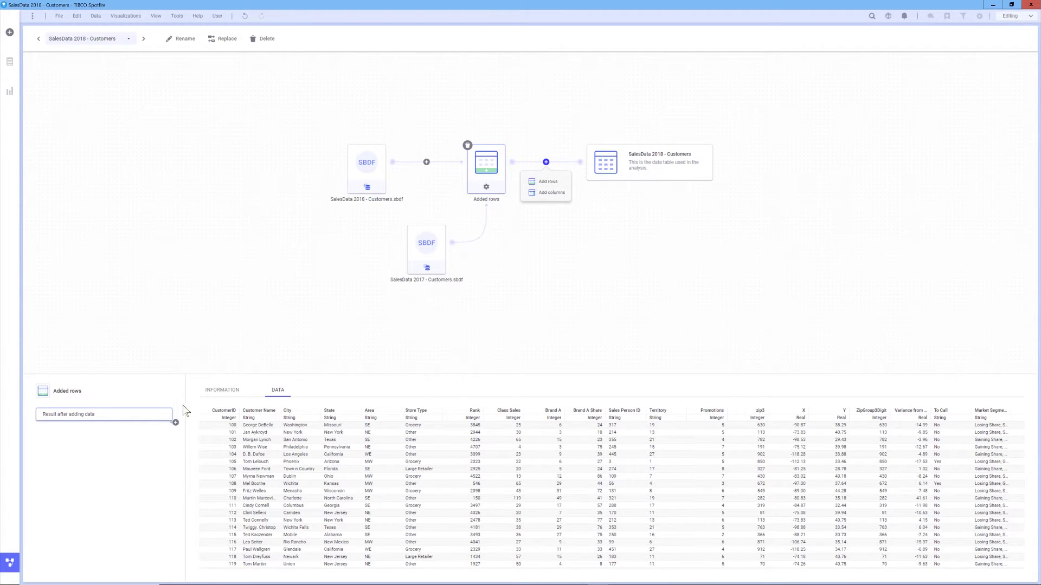
pyautogui.click(176, 423)
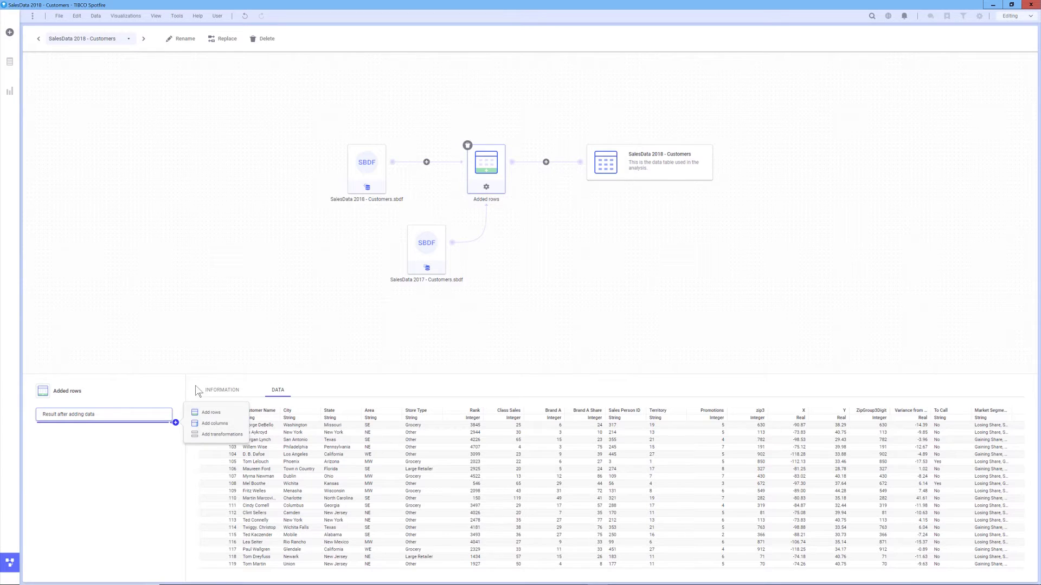
# Connect to Spotfire Data Streams and add its SalesData table to the analysis
pyautogui.click(10, 32)
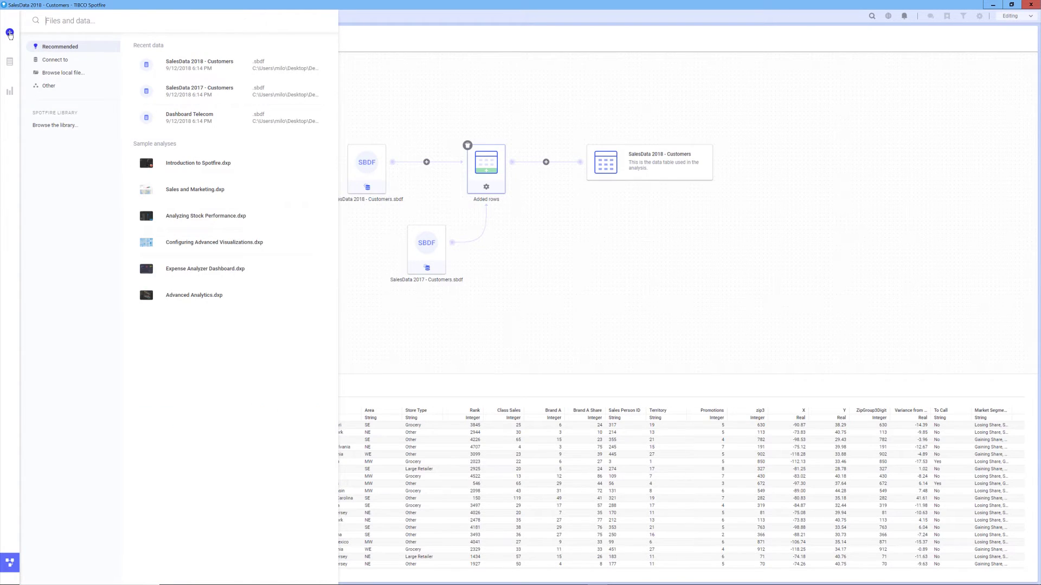
pyautogui.write('streams')
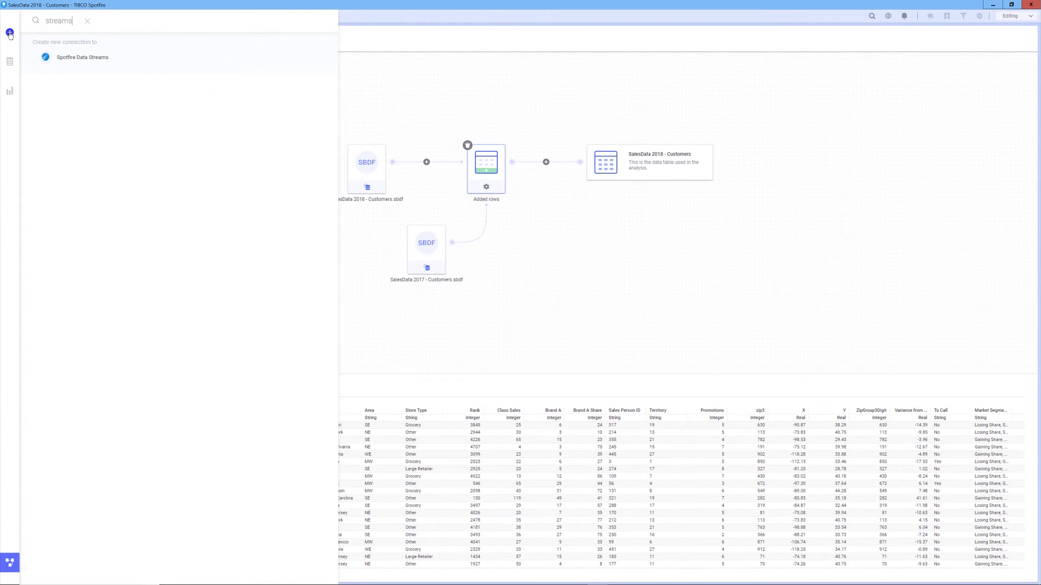
pyautogui.click(71, 58)
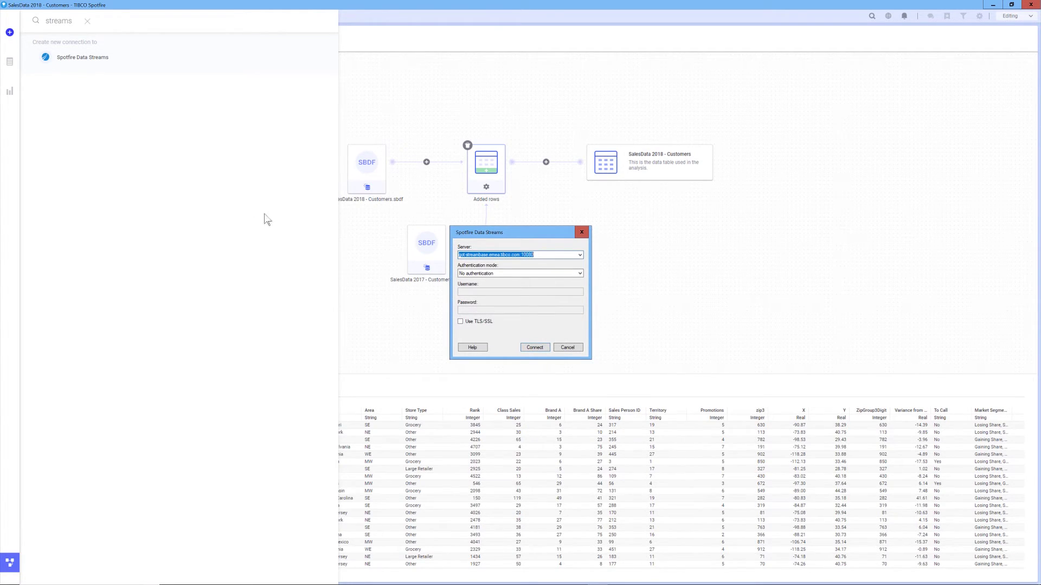
pyautogui.click(533, 347)
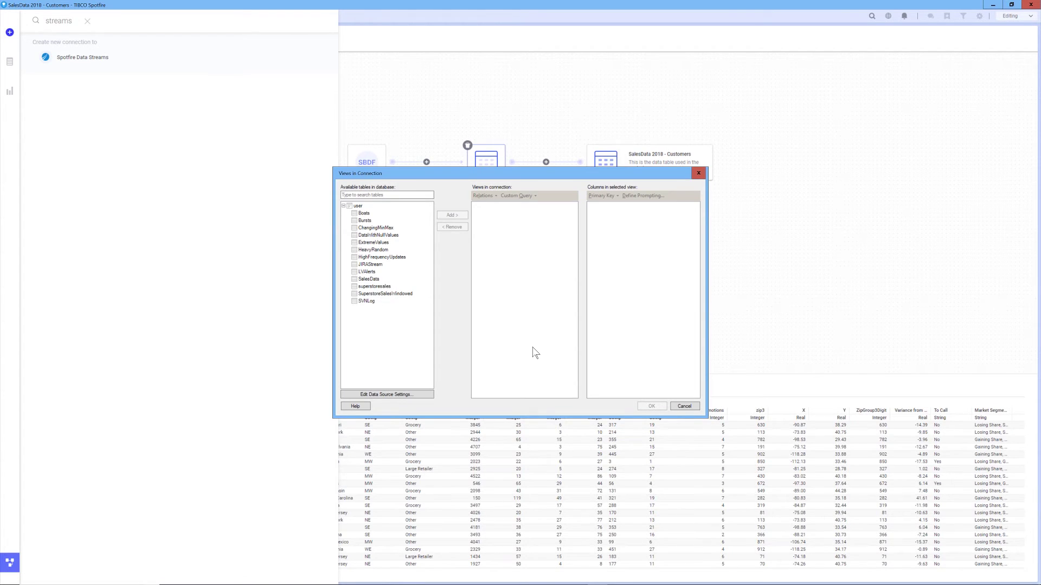
pyautogui.click(367, 280)
pyautogui.click(445, 216)
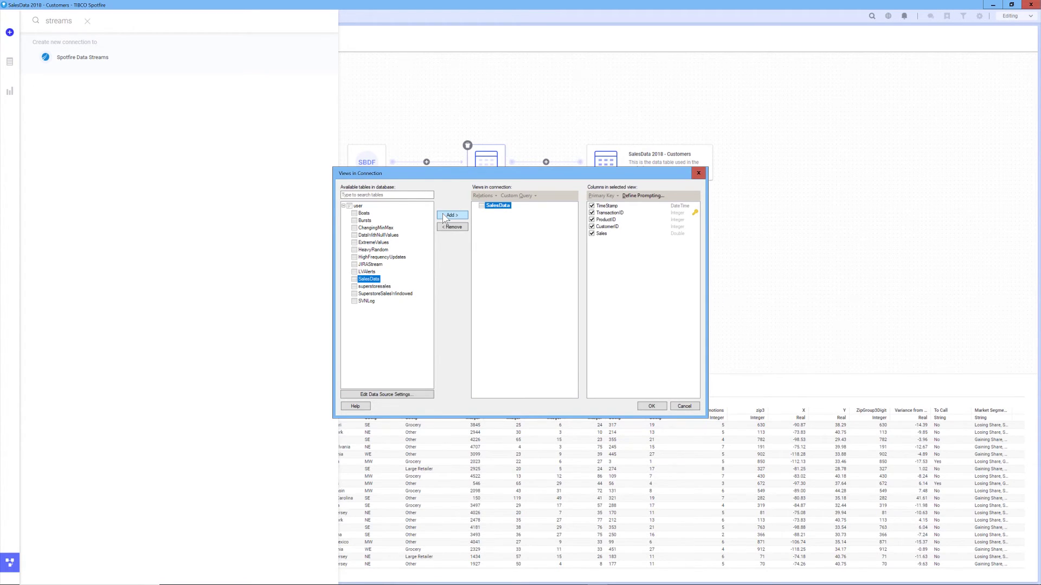
pyautogui.click(654, 406)
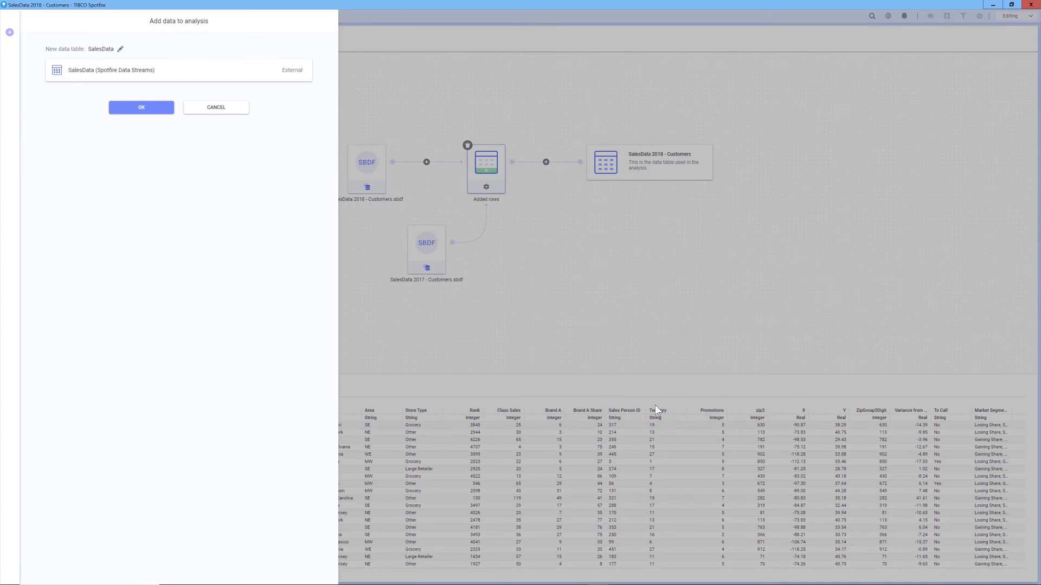
# Add a Sales over TimeStamp line chart of streaming SalesData, limited to the last 3 minutes
pyautogui.click(146, 107)
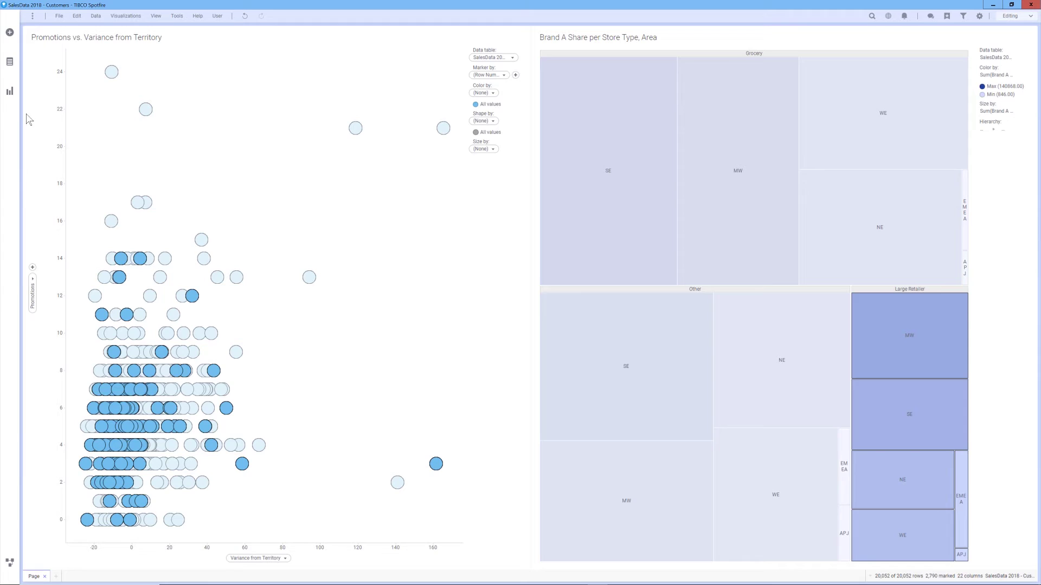
pyautogui.click(10, 92)
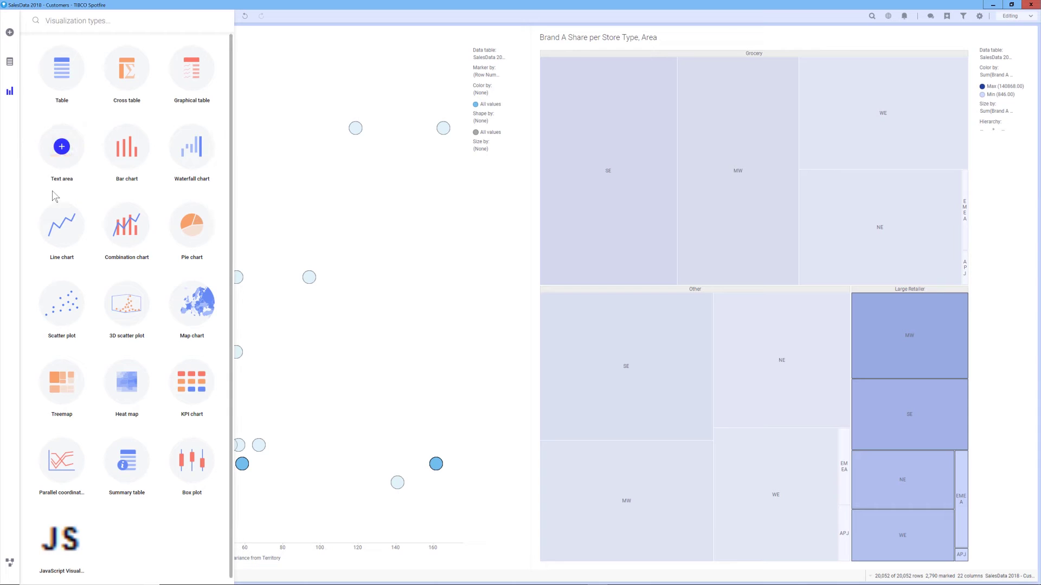
pyautogui.click(72, 223)
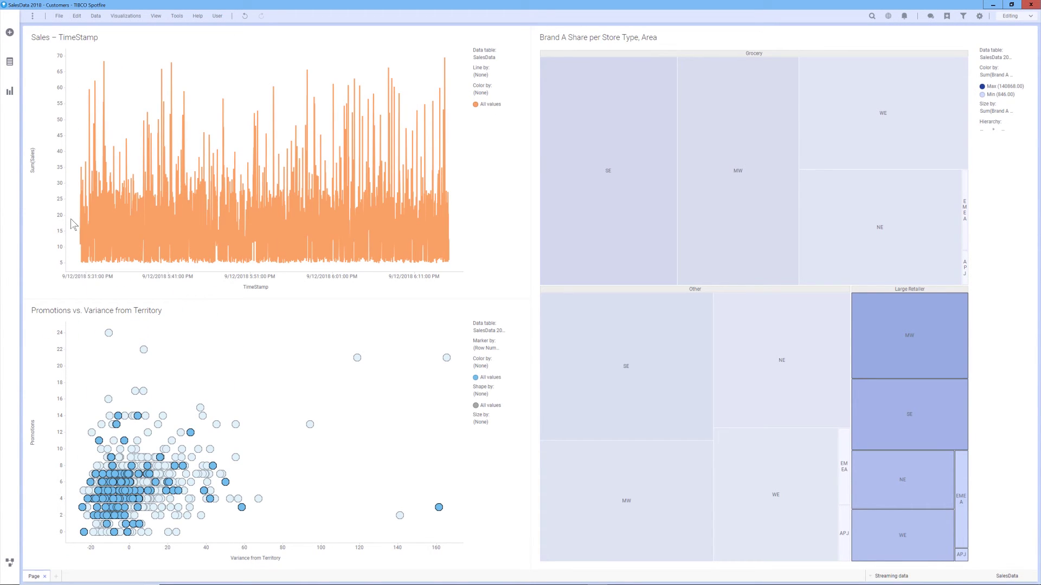
pyautogui.click(105, 278)
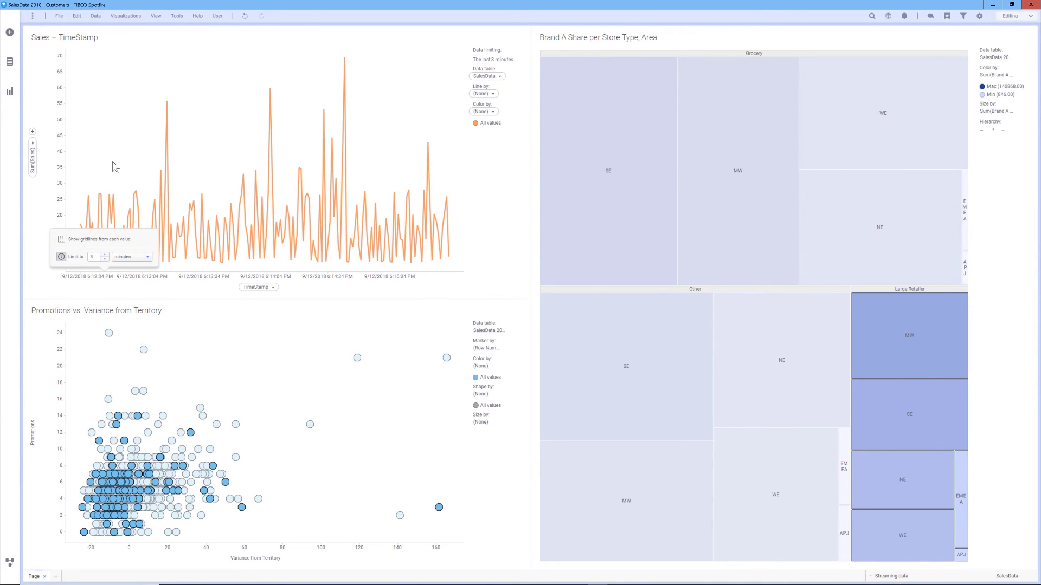
# Link SalesData 2018 - Customers to streaming SalesData on CustomerID, then mark the line chart's sales peaks
pyautogui.click(10, 62)
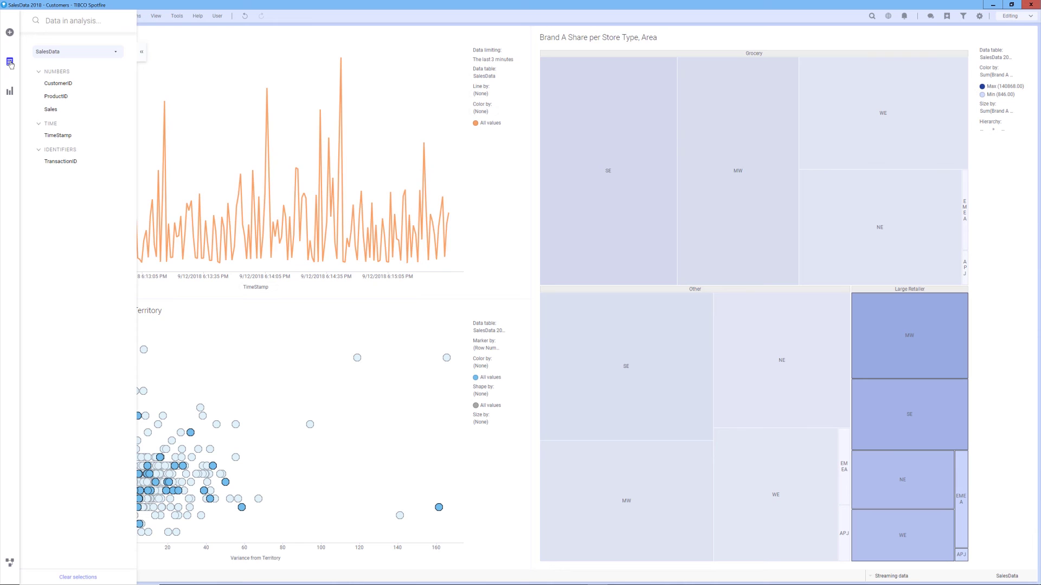
pyautogui.click(48, 51)
pyautogui.click(62, 76)
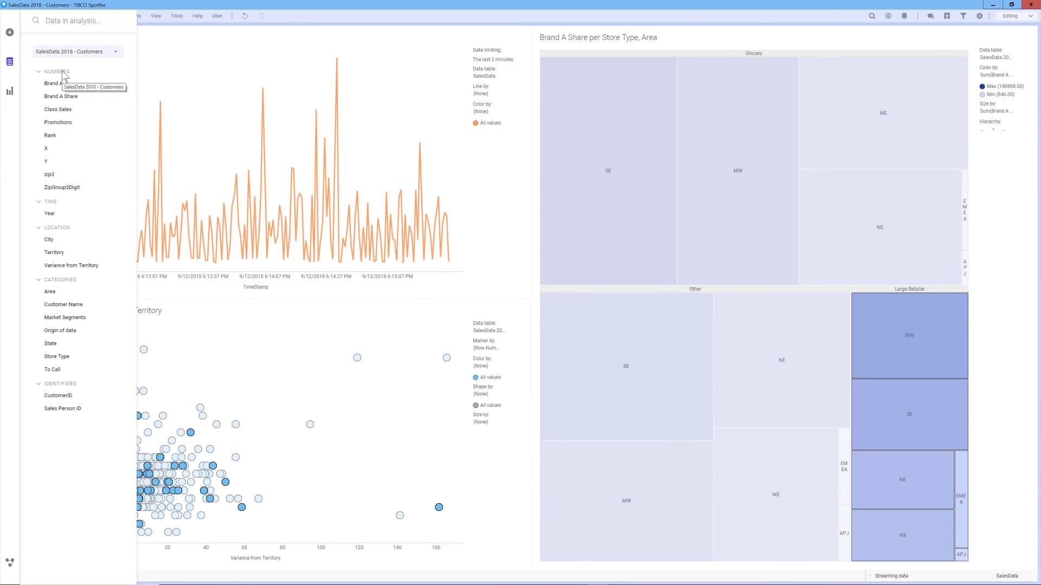
pyautogui.click(71, 396)
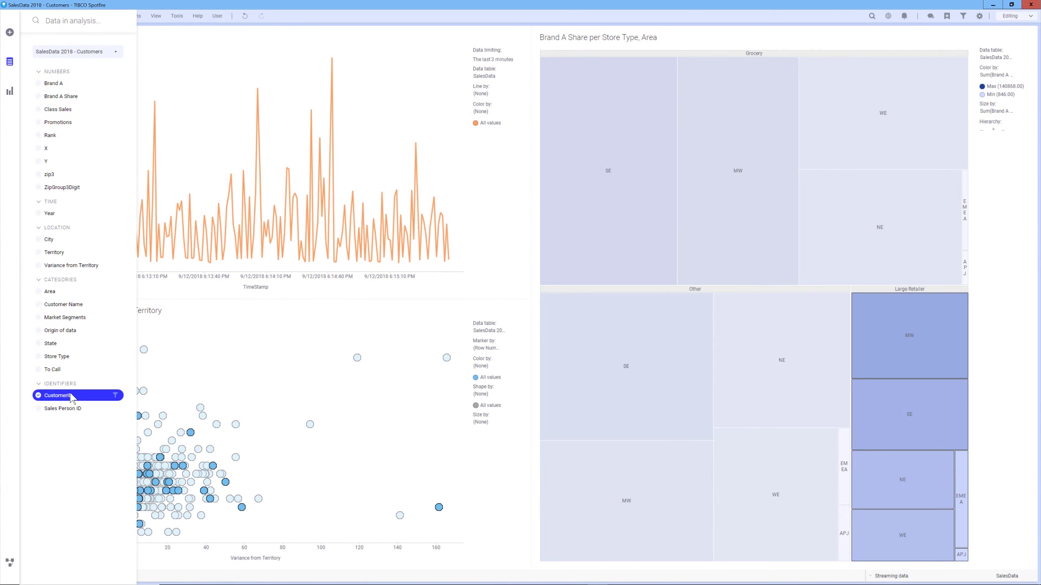
pyautogui.moveTo(160, 332)
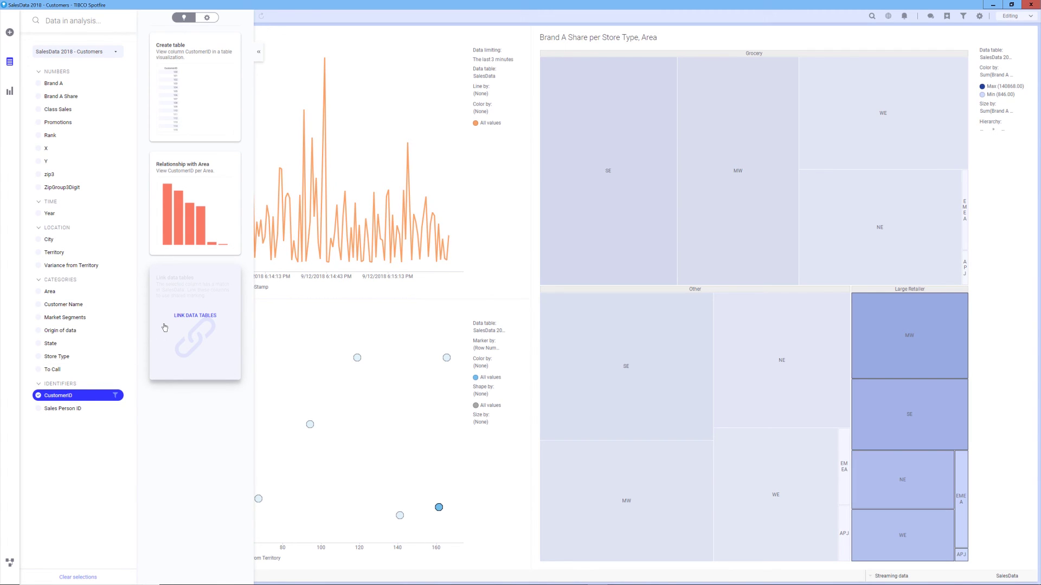
pyautogui.click(165, 327)
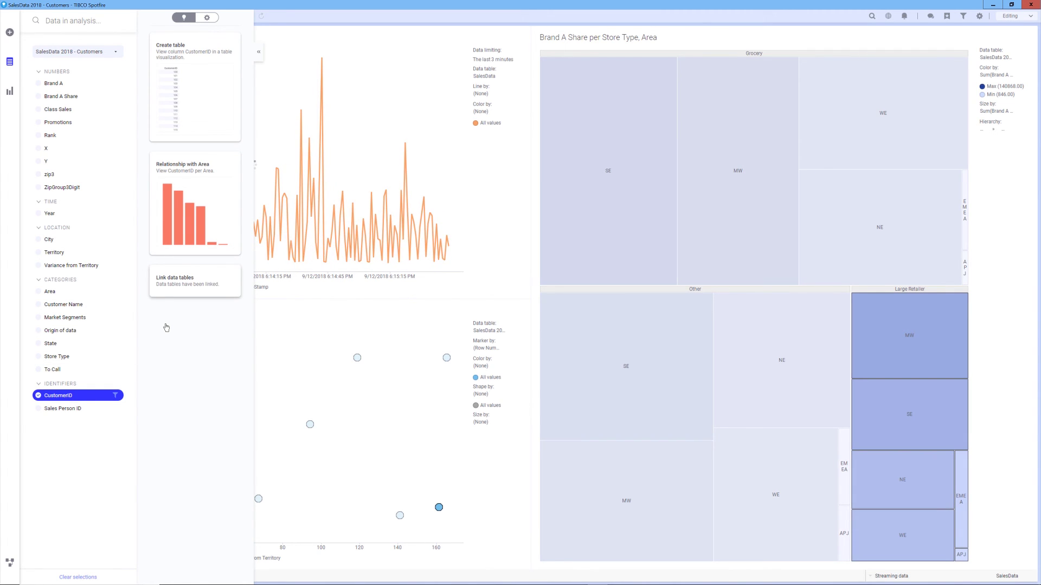
pyautogui.click(10, 62)
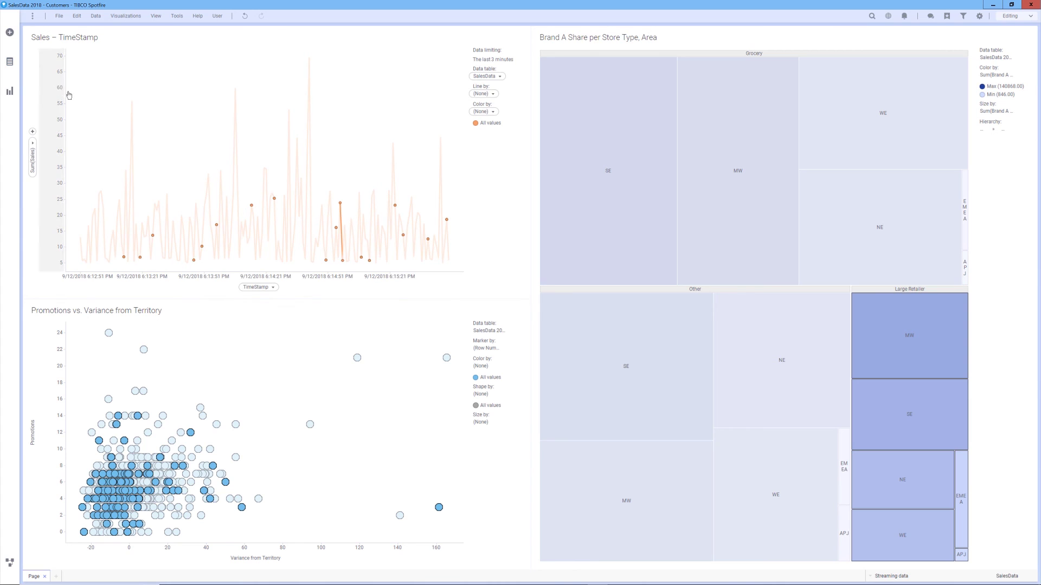
pyautogui.moveTo(96, 98); pyautogui.dragTo(242, 274)
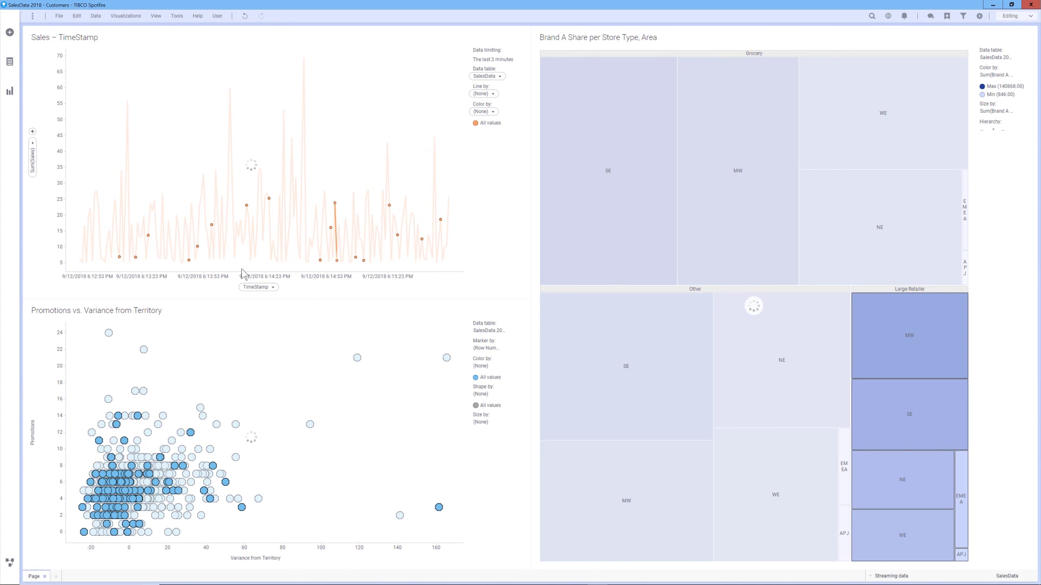